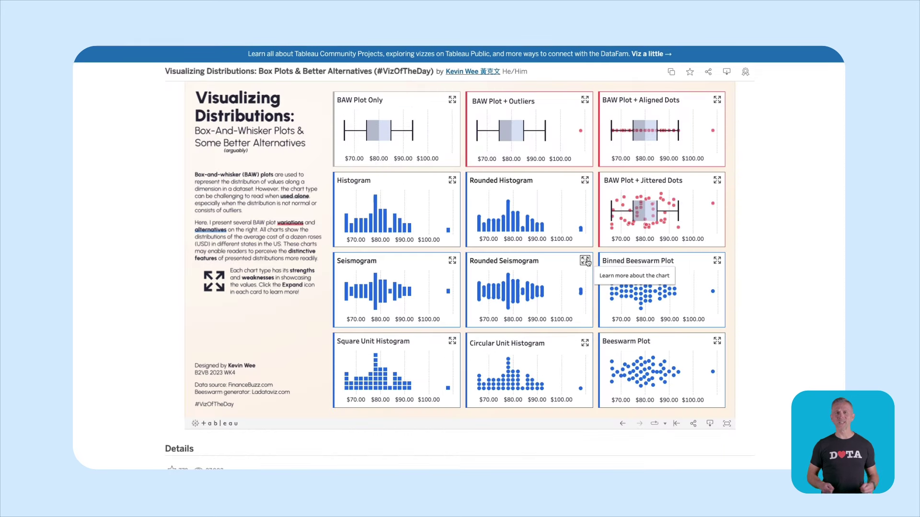
Go to the Tableau Public homepage showing Street Level Temperature in NYC as Viz of the Day
click(586, 261)
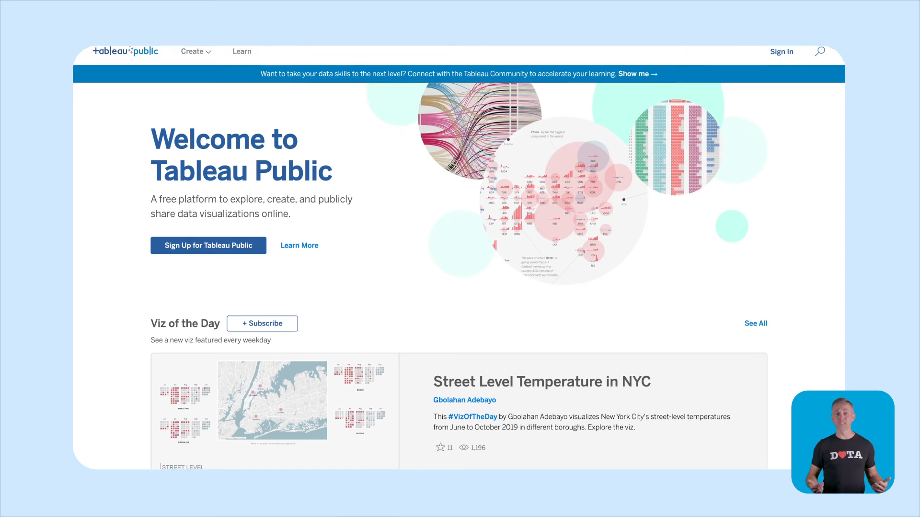
scroll(459, 259, down, 3)
scroll(460, 258, down, 2)
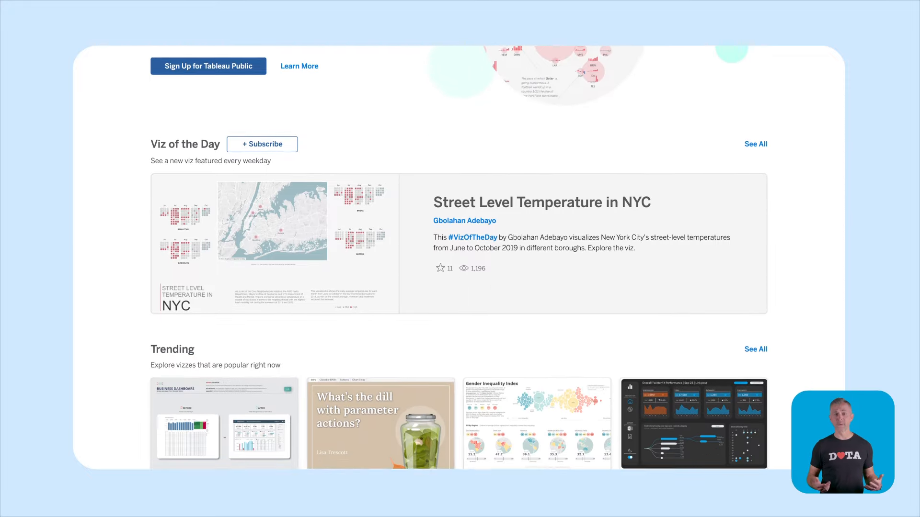
scroll(459, 258, down, 2)
scroll(460, 259, down, 2)
scroll(460, 259, down, 2)
scroll(460, 259, down, 2)
scroll(460, 259, down, 2)
scroll(459, 259, down, 2)
scroll(460, 259, down, 2)
scroll(459, 260, down, 2)
scroll(460, 259, down, 1)
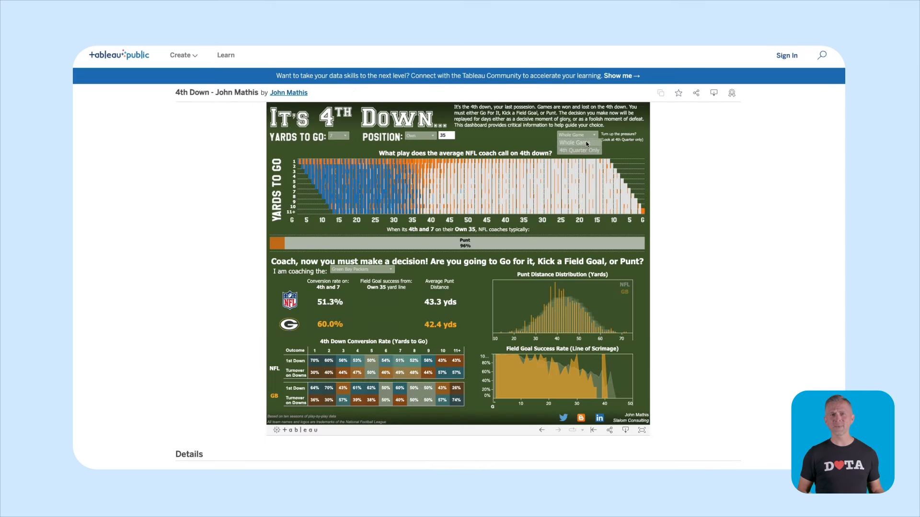
Limit 4th Down to 4th Quarter Only, then compare CM vs PM on the email dashboard
click(584, 150)
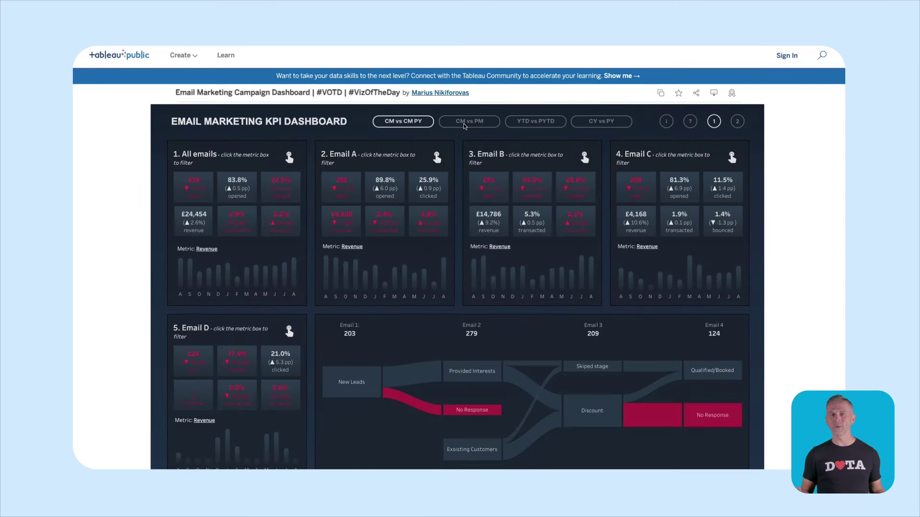
click(463, 123)
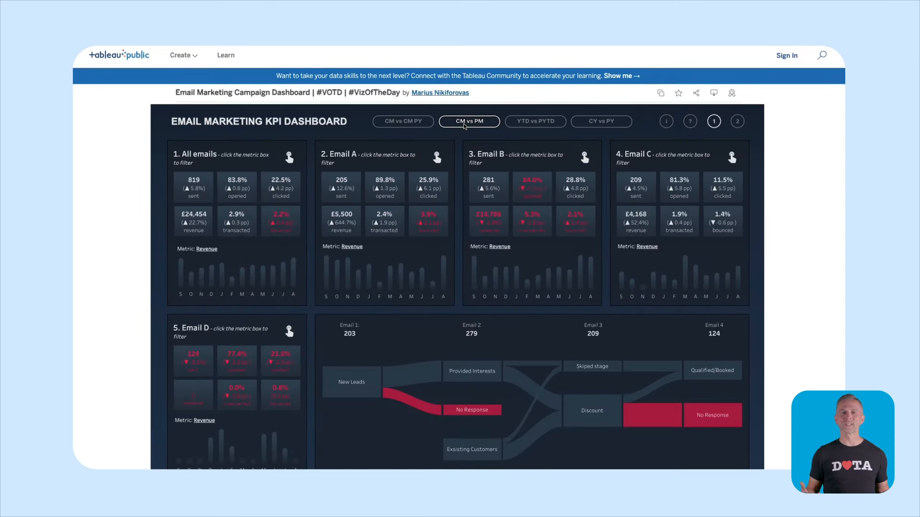
Switch the email dashboard to YTD vs PYTD, then to CY vs PY comparison
click(538, 125)
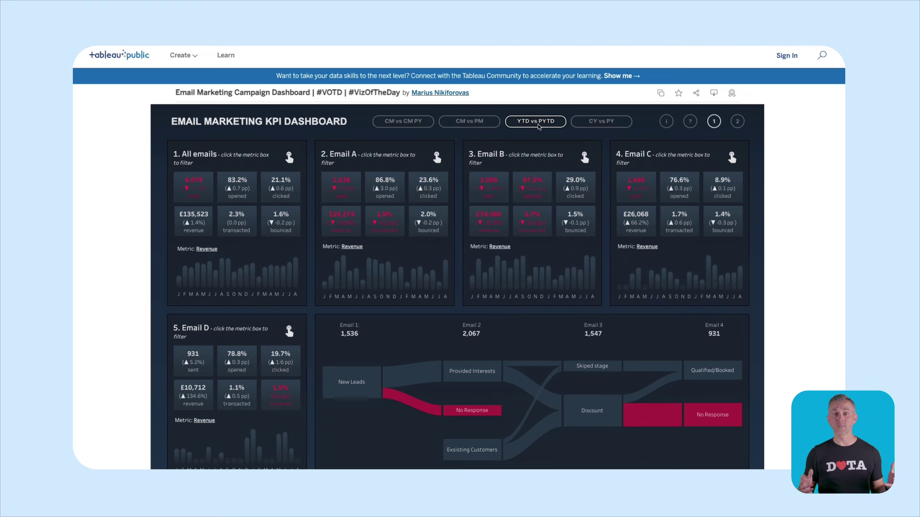
click(605, 124)
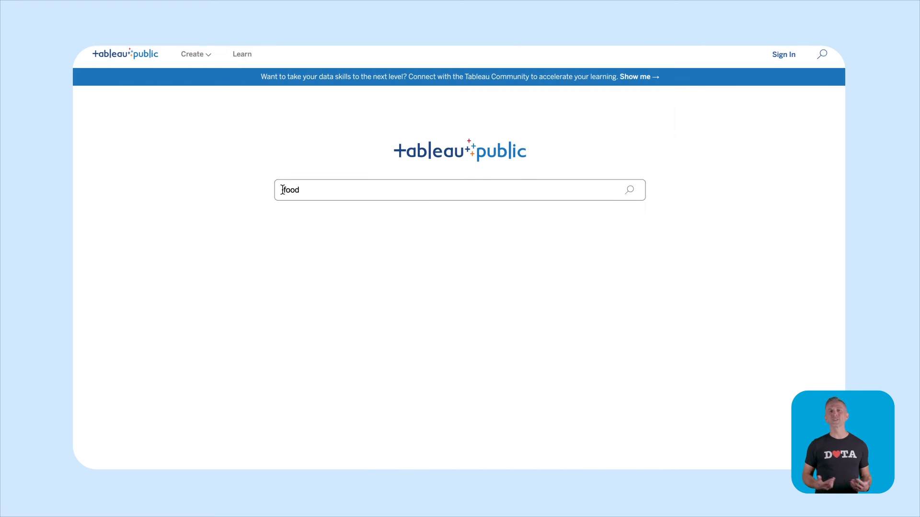
Run the 'food' search and open the Finding Oases In Food Deserts viz
key(Return)
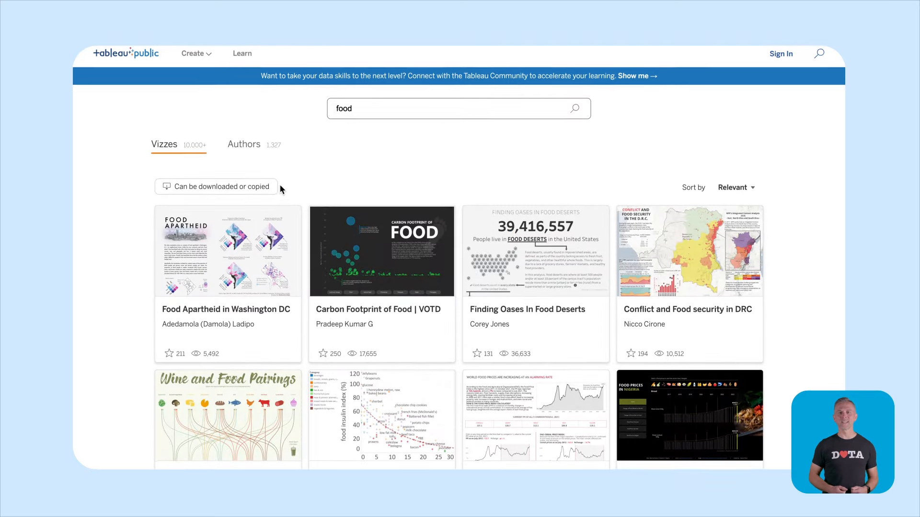
scroll(279, 184, down, 3)
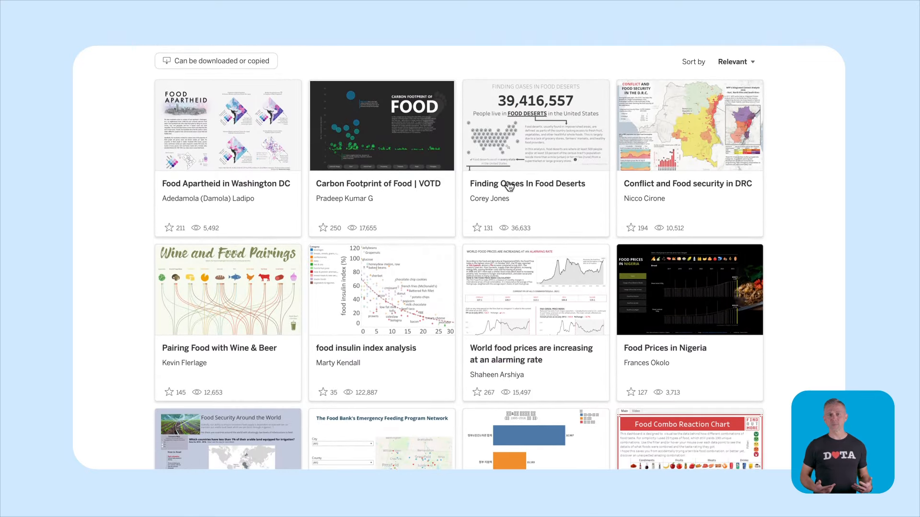
click(536, 136)
Choose to download the viz as a Tableau Workbook
click(763, 75)
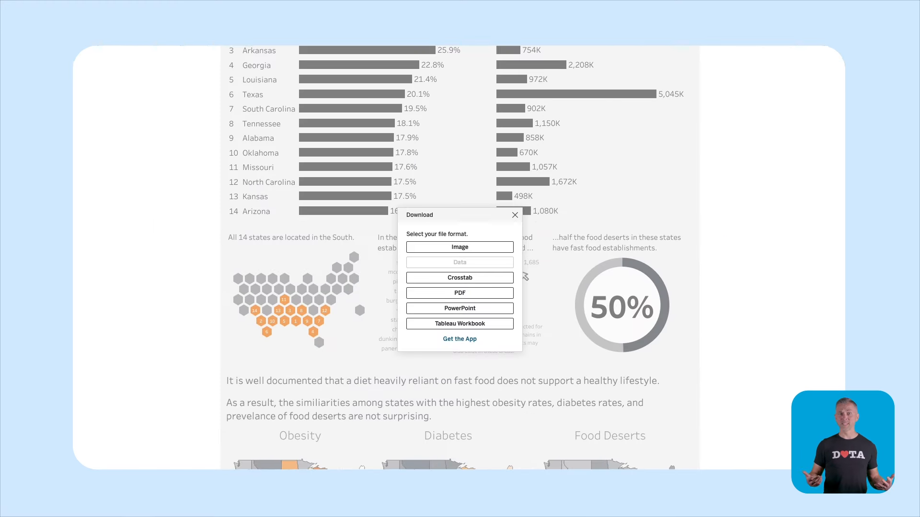
click(457, 325)
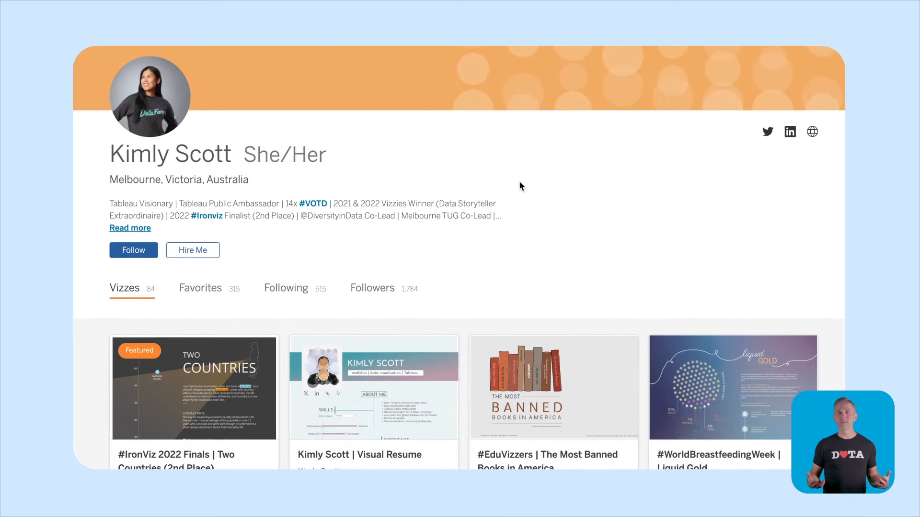
View the author's Following list, then Vizzes, then Favorites
click(287, 291)
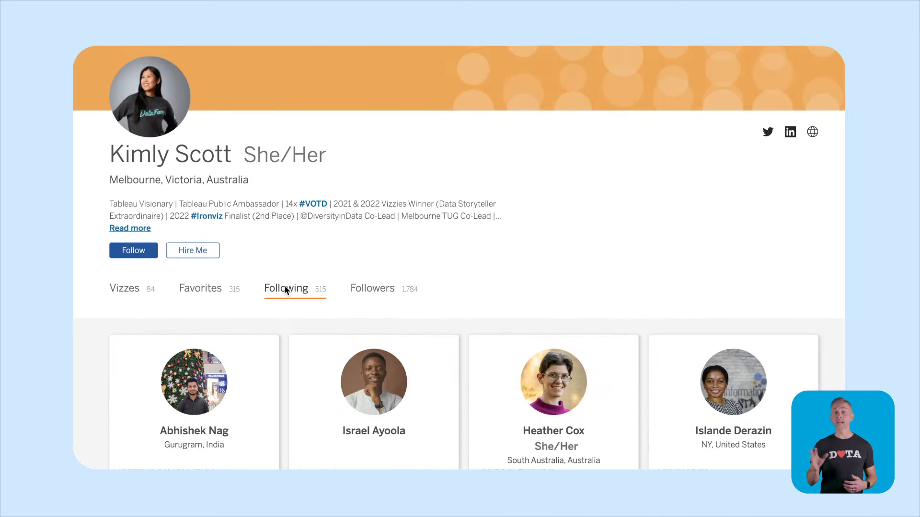
click(134, 291)
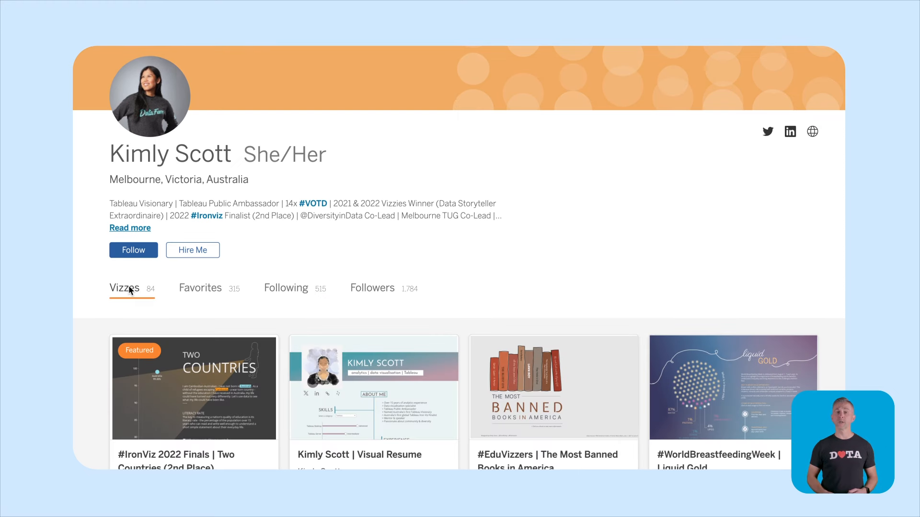
click(206, 290)
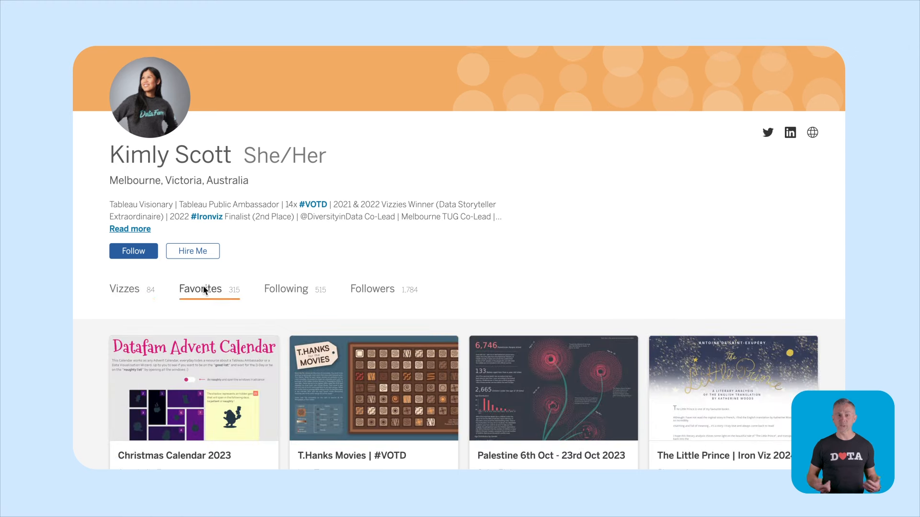